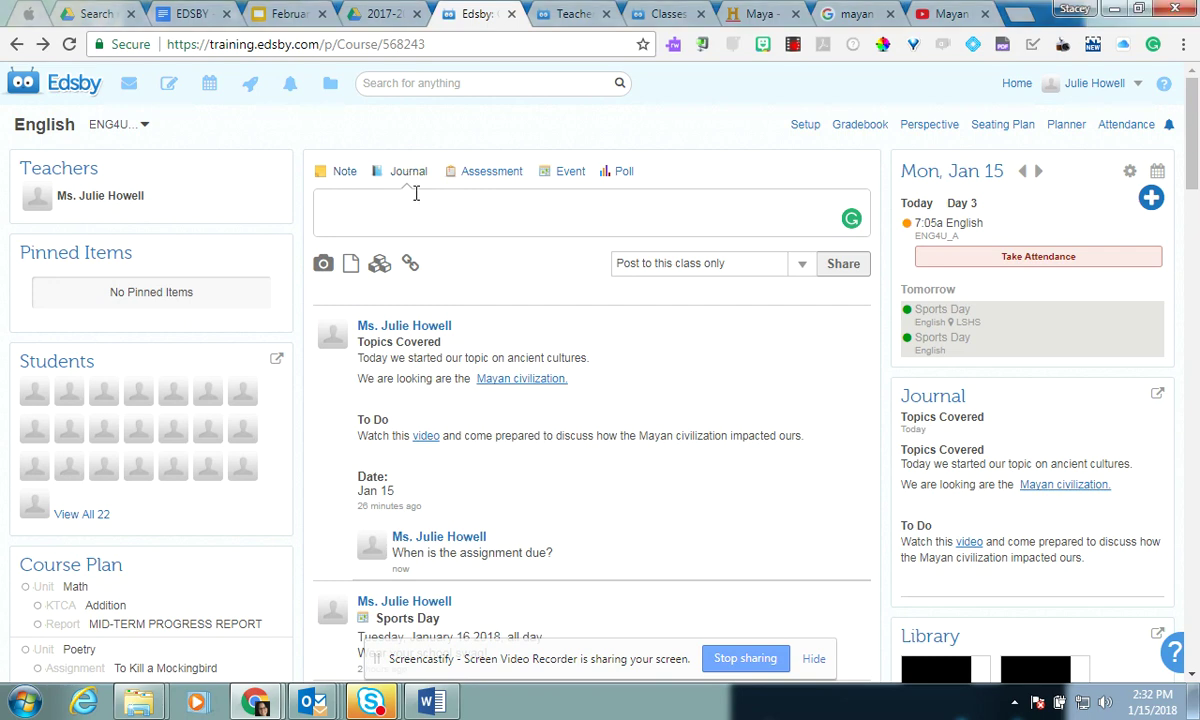
- Start a journal entry for the class, assigning it to the Poetry unit with the class date 2018-01-19
click(415, 193)
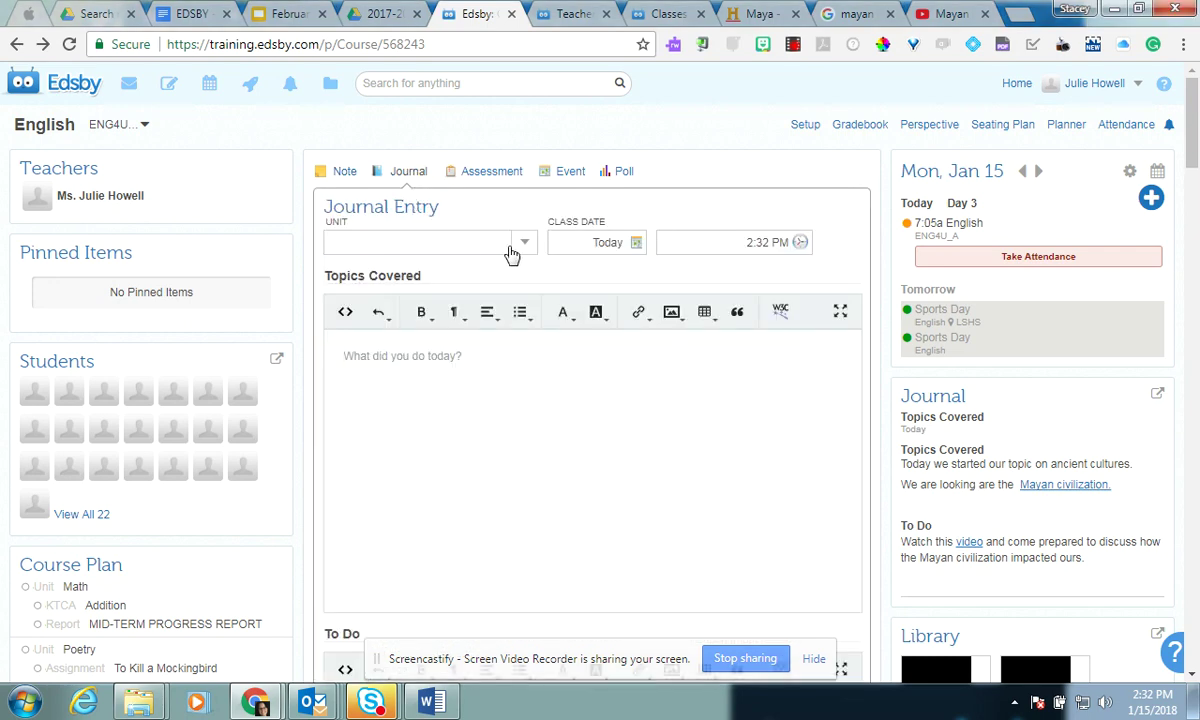
click(479, 241)
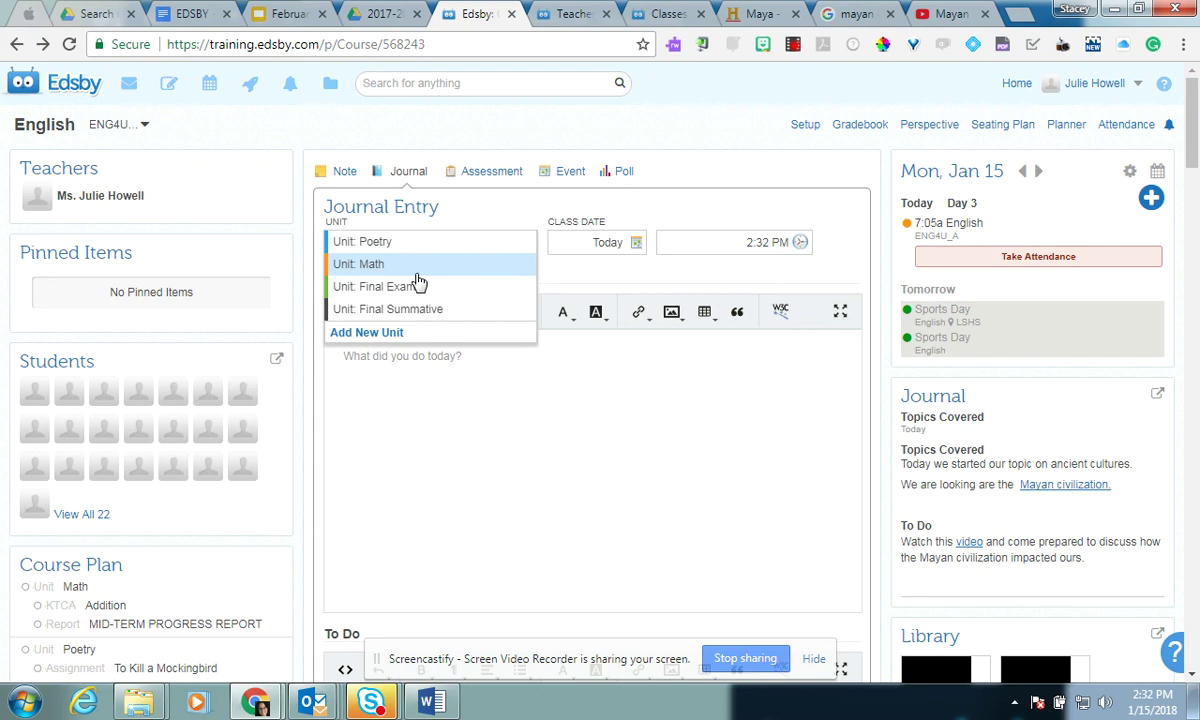
click(393, 243)
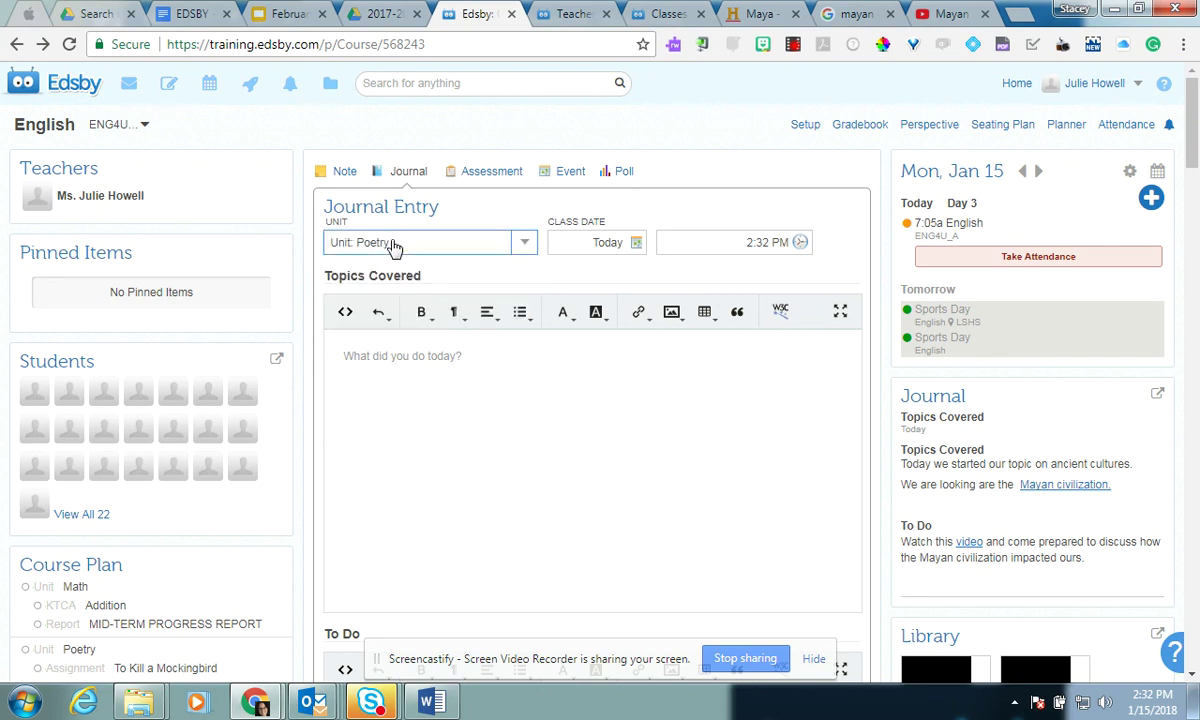
click(637, 244)
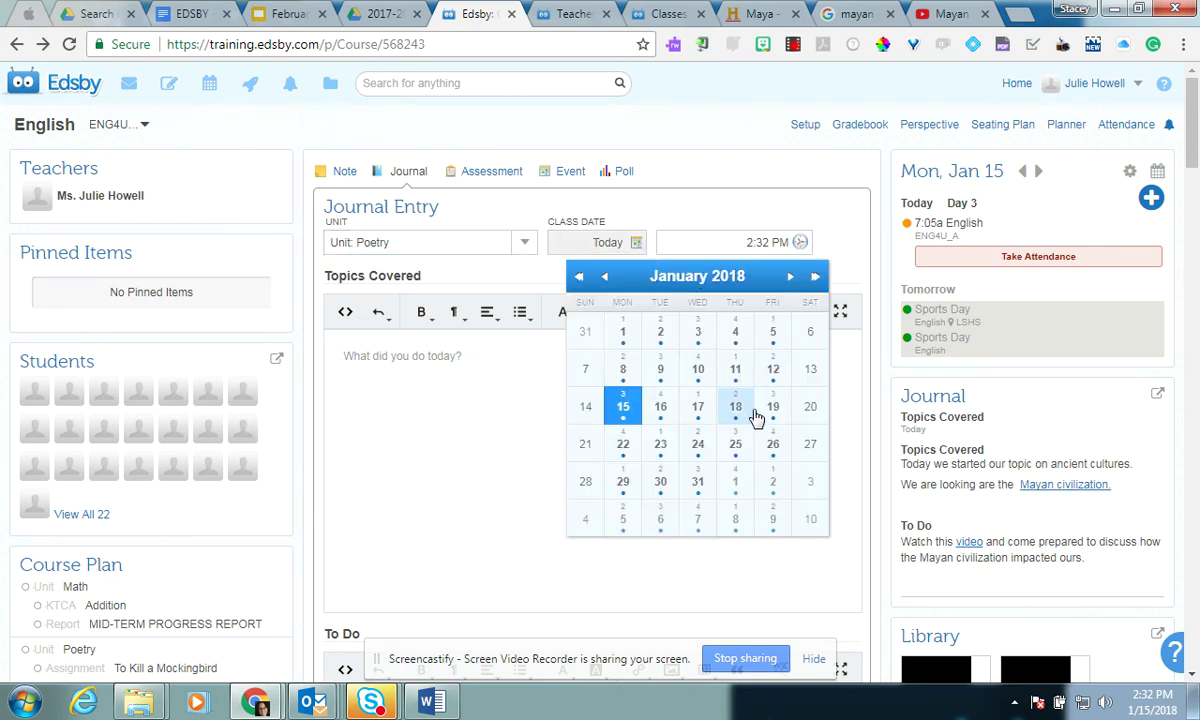
click(770, 407)
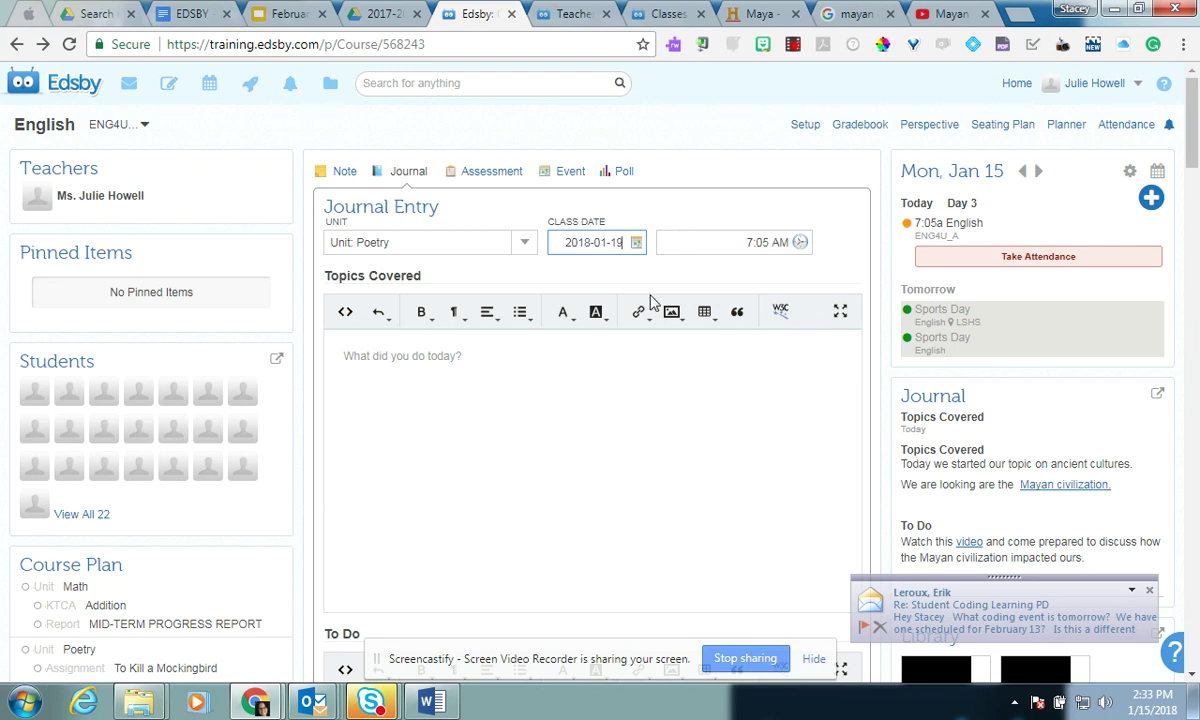
- Enter "We are covering the Mayan Civilization. Here is the link to the intro" as the Topics Covered text
click(390, 357)
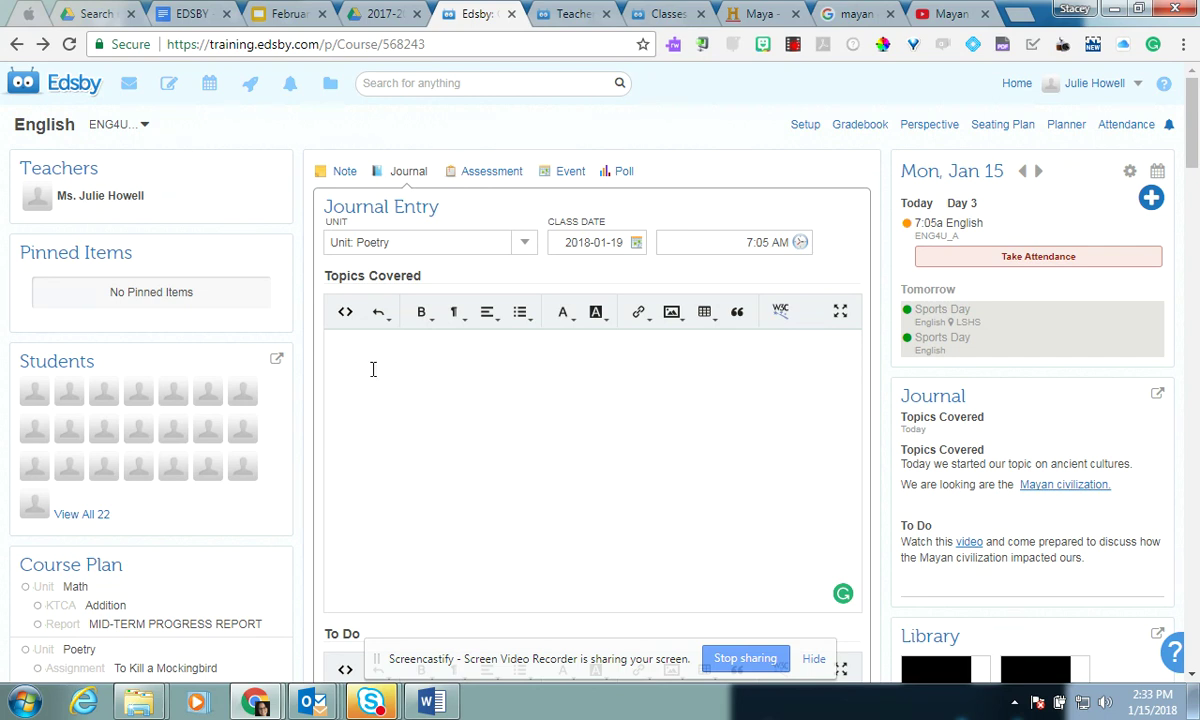
text(We are covering the Mayann)
key(BackSpace)
key(BackSpace)
text(Civilization. )
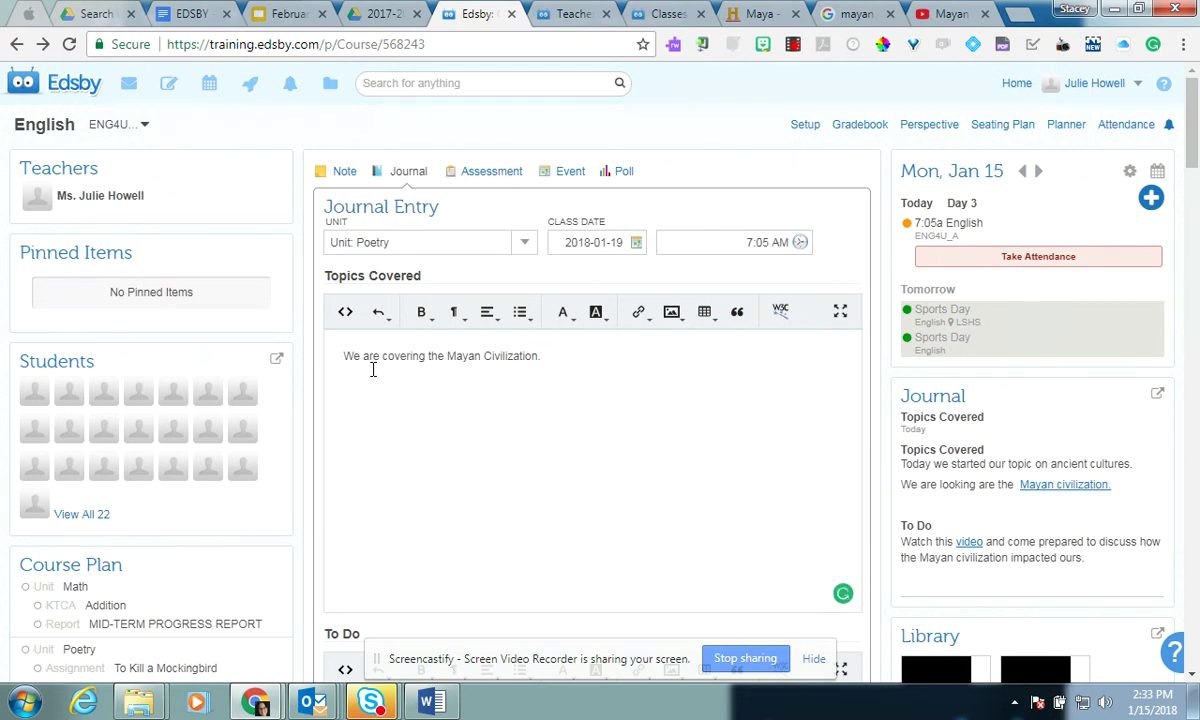
text(Here is the link to the intro)
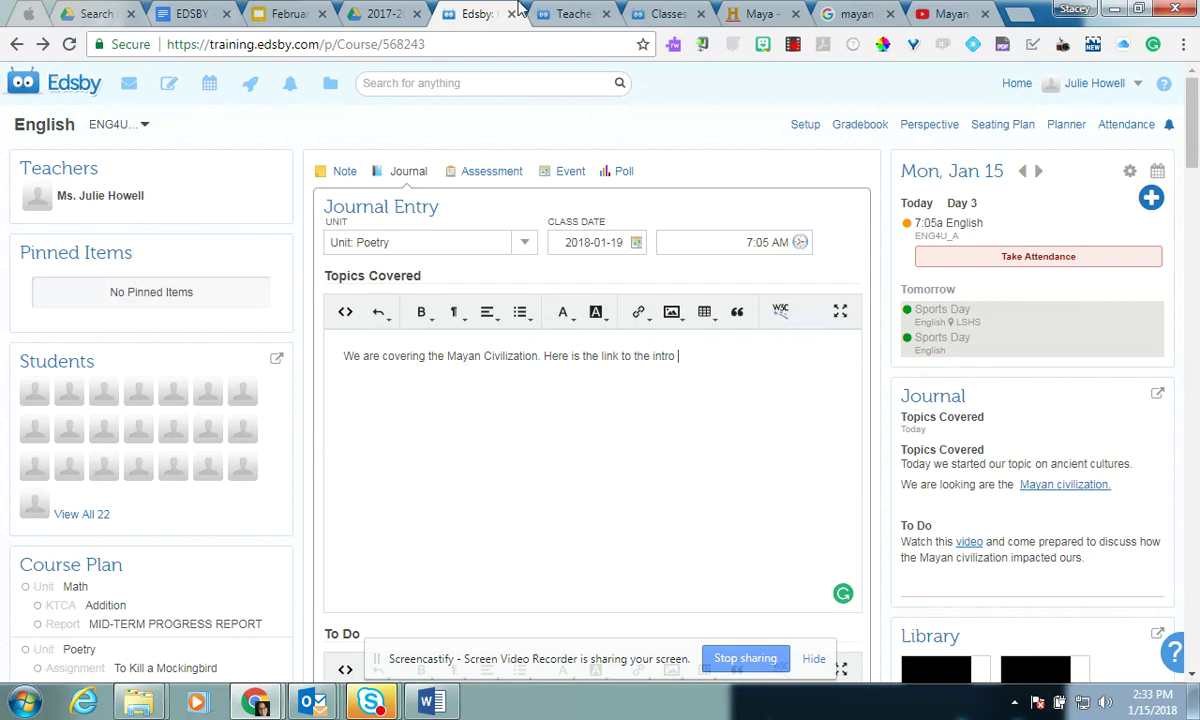
key(ctrl+Tab)
key(ctrl+Tab)
key(ctrl+Tab)
click(300, 44)
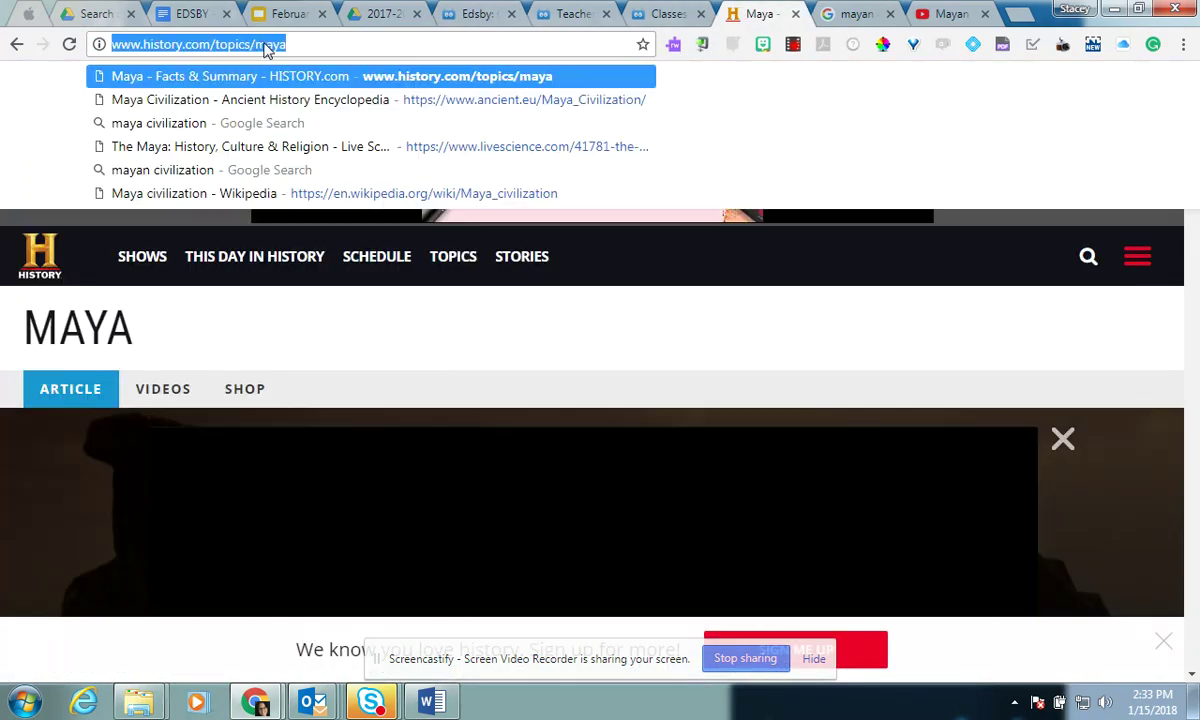
right_click(283, 44)
click(295, 110)
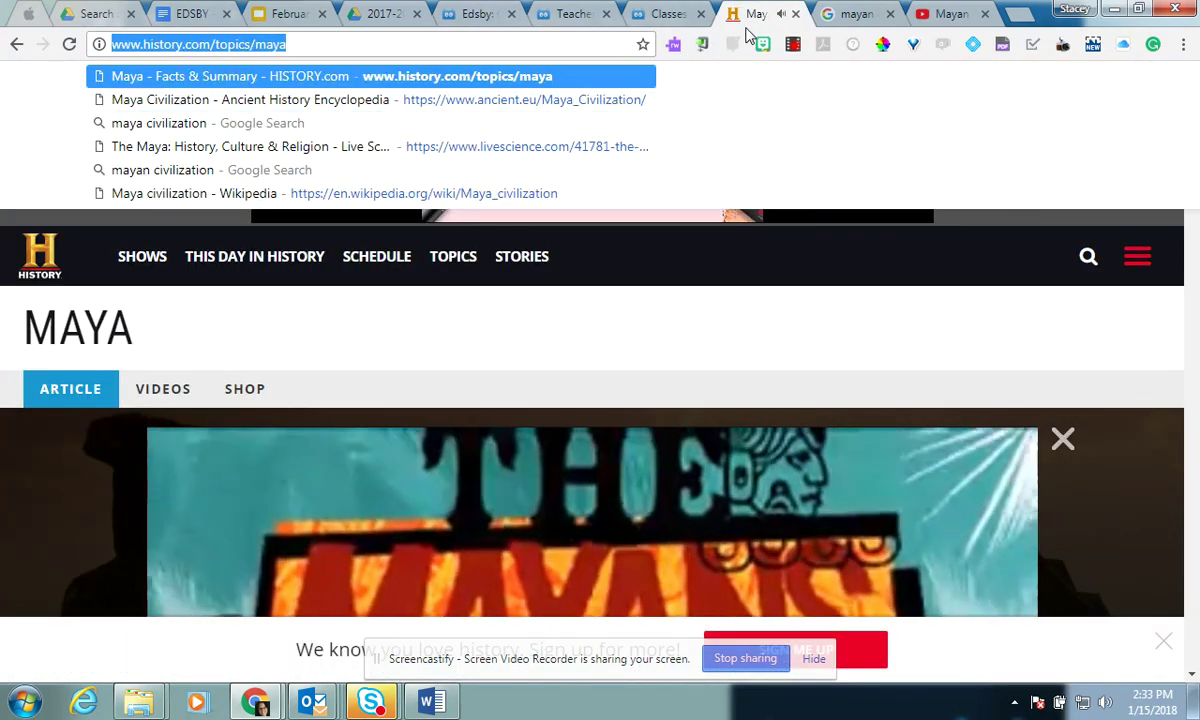
click(795, 14)
click(460, 22)
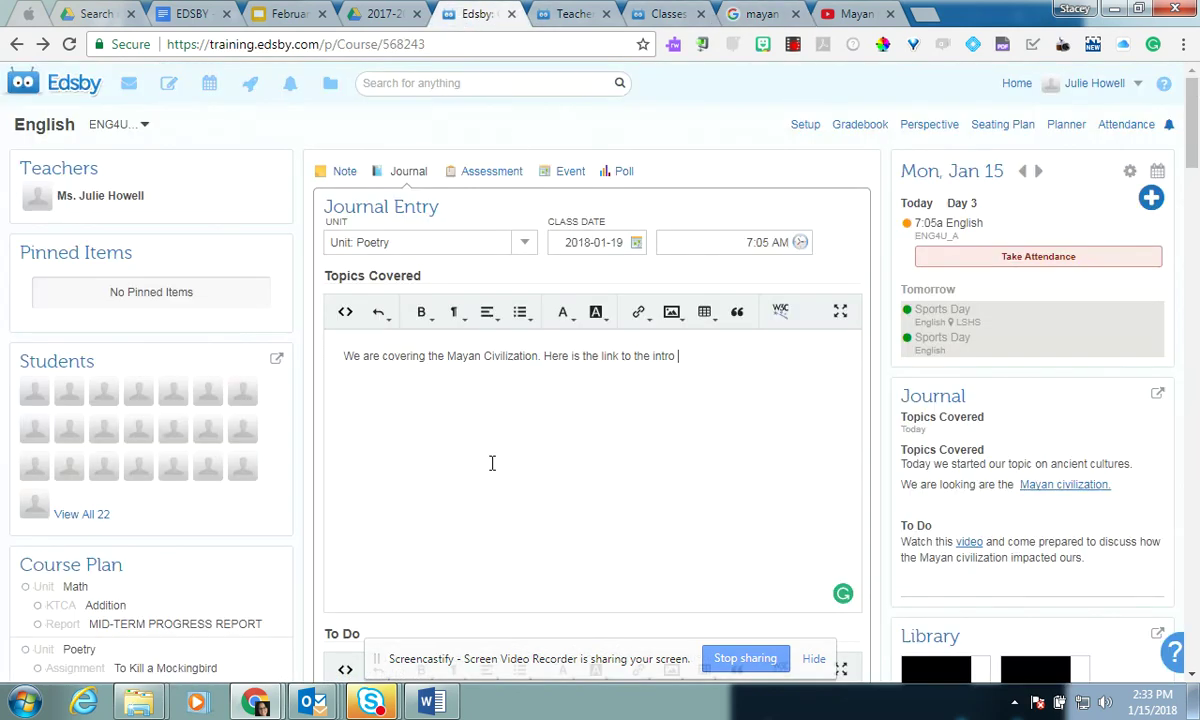
- Hyperlink the word "link" in the Topics Covered text to the copied History page address
drag(603, 356, 621, 356)
click(639, 314)
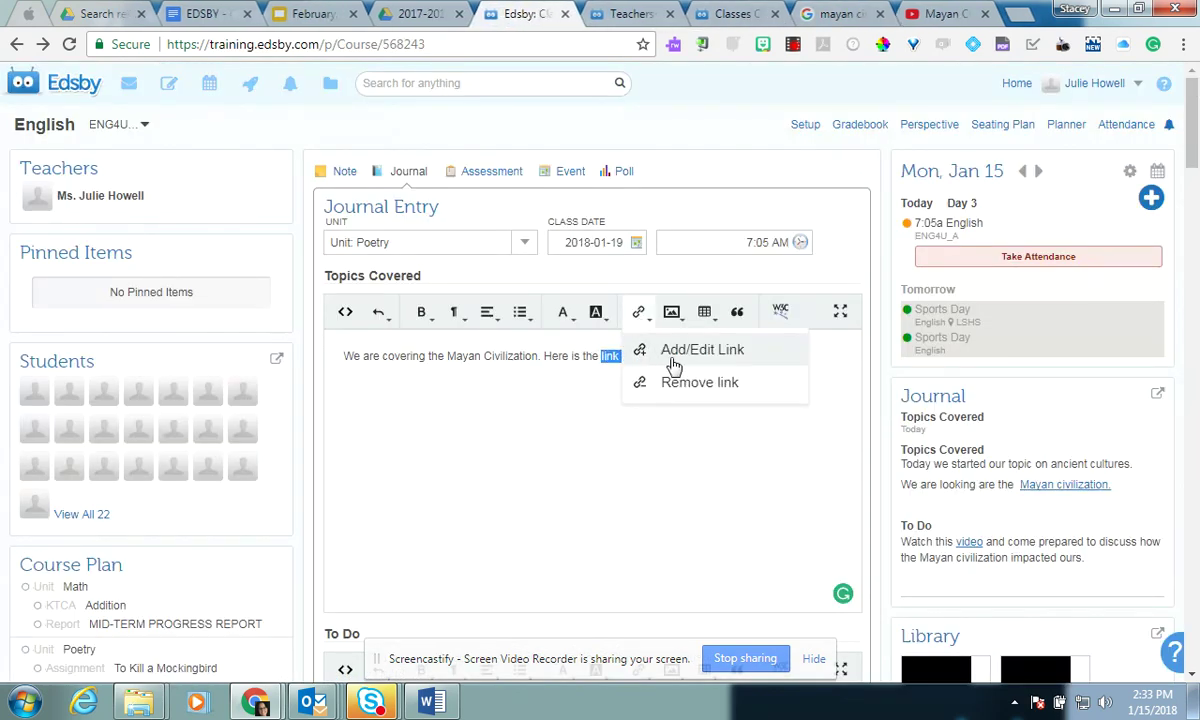
click(672, 350)
right_click(529, 414)
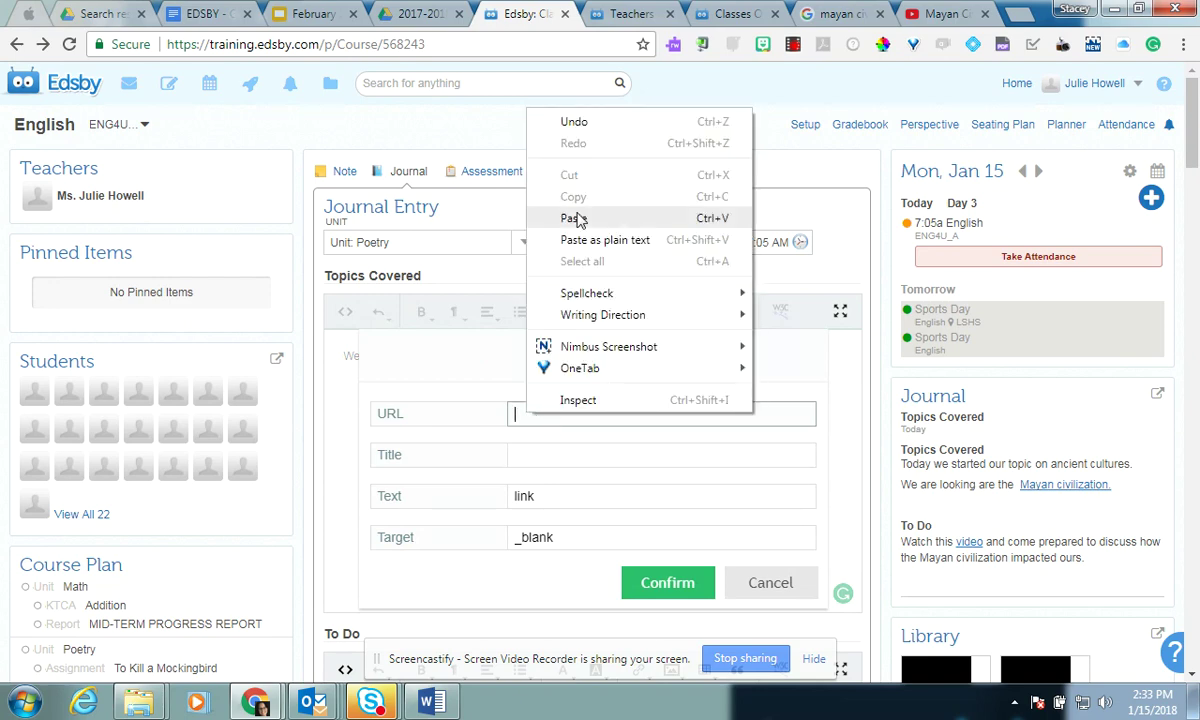
click(643, 217)
click(667, 582)
- Enter the To Do text "Please watch the video and be prepared to discuss how the Myan civilization impacted our politics, agriculture and culture."
scroll(795, 512, down, 3)
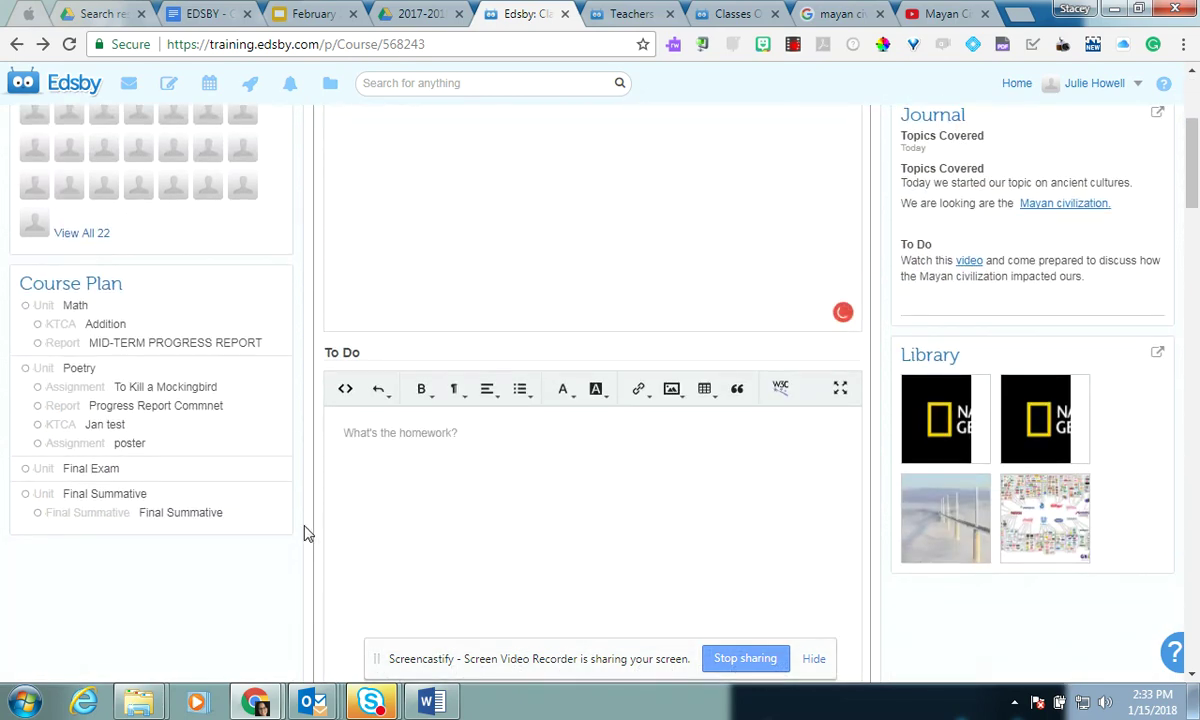
click(375, 436)
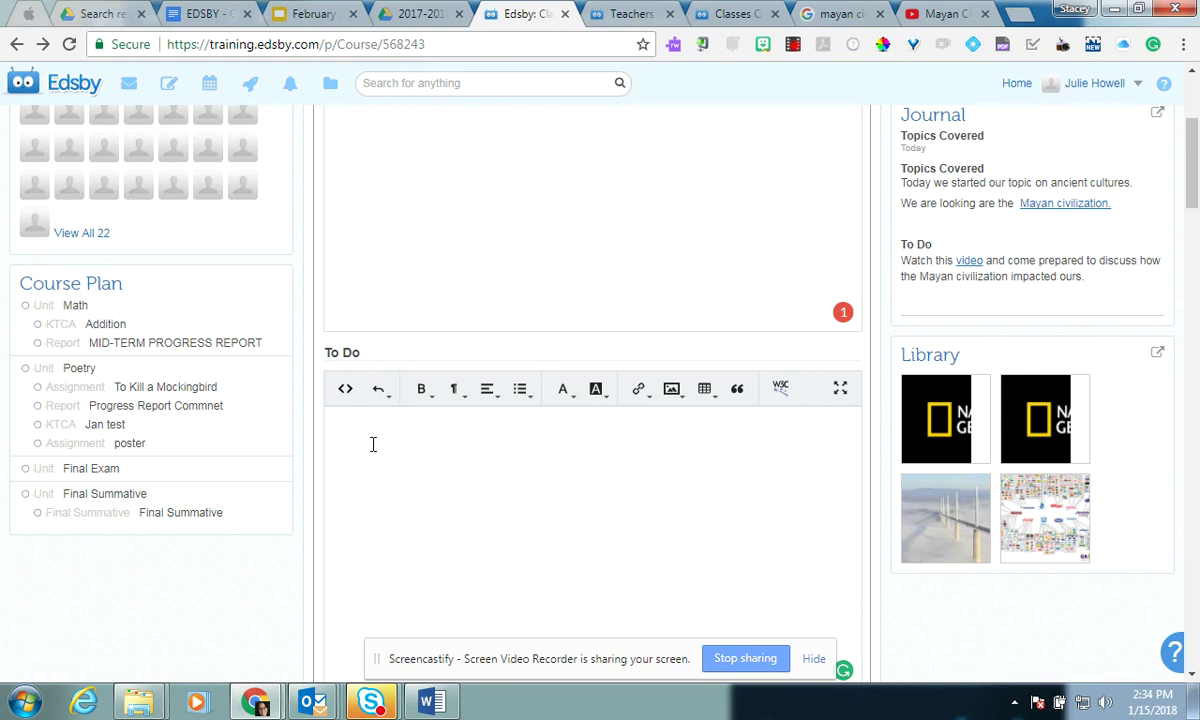
text(Please watch the video and be prepa)
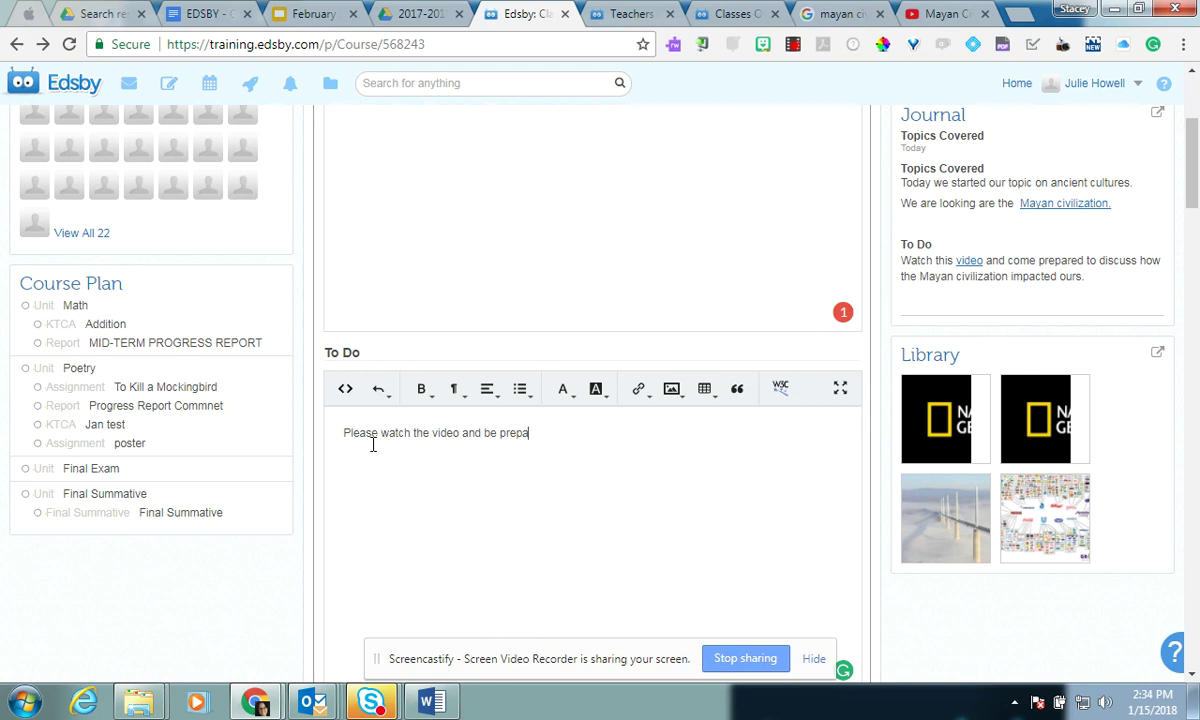
text(red to discuss hoe w the Myan civ)
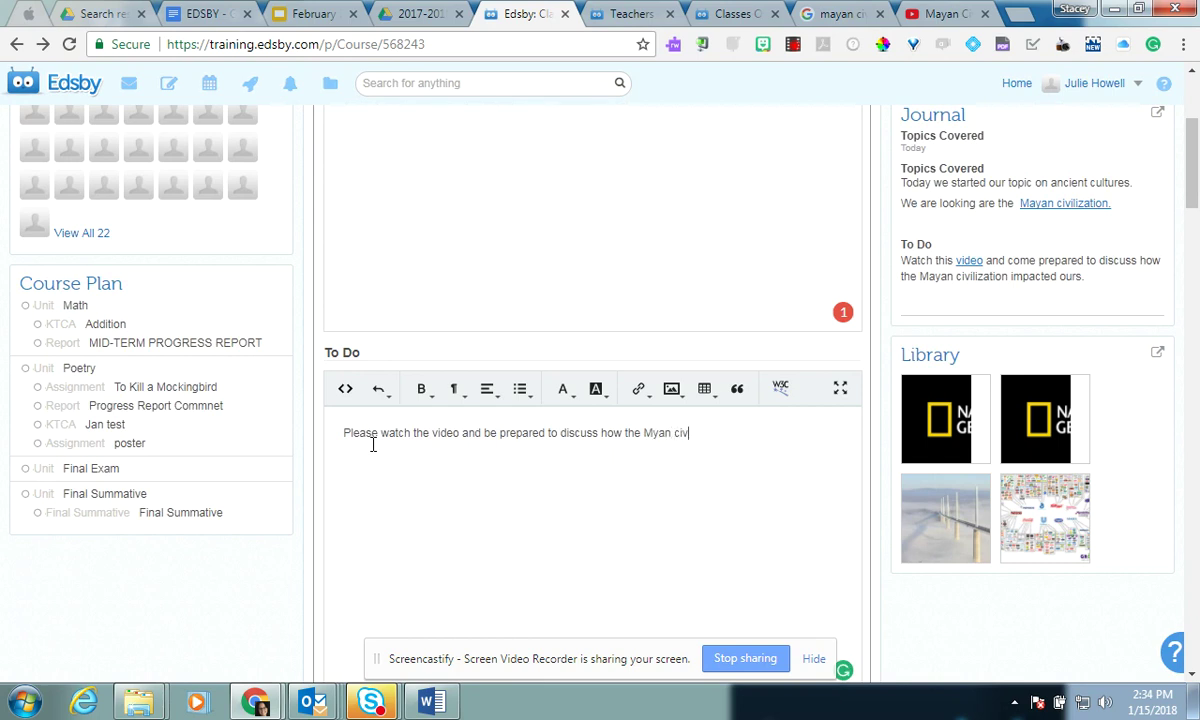
text(ilization impacted our politic)
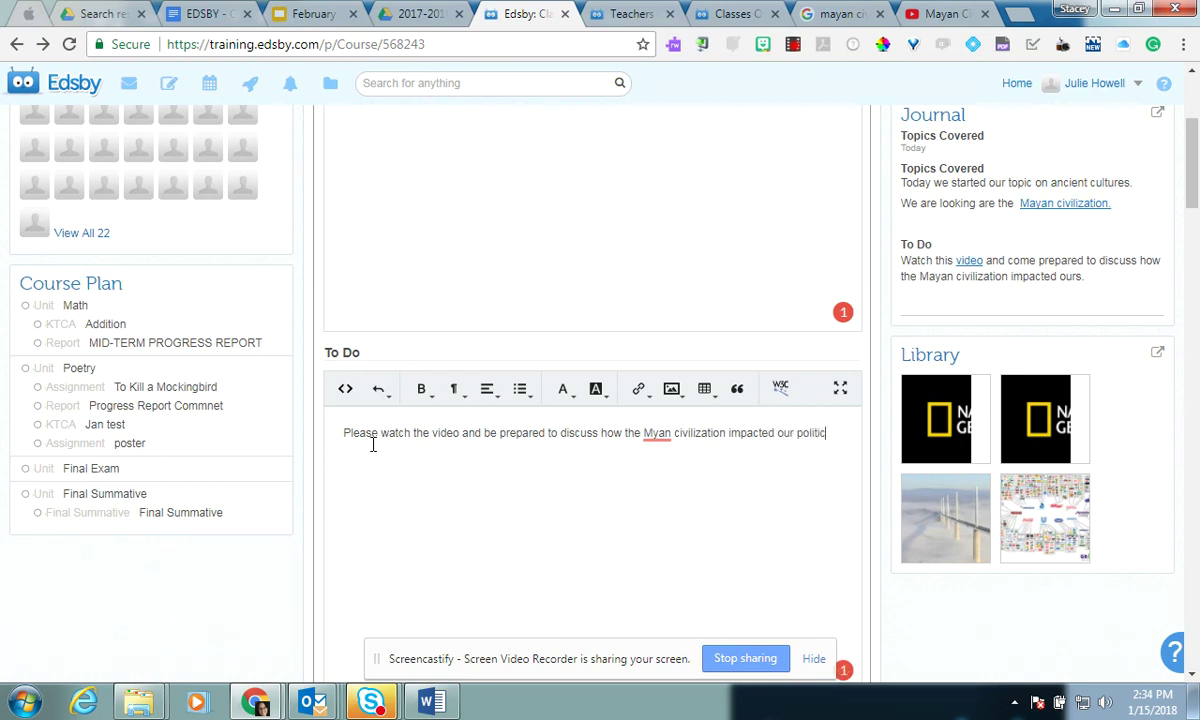
text(s, agriculture and culture.)
- Switch to YouTube, copy the share link of the Mayan Civilization video and return to the Edsby journal entry
scroll(689, 452, up, 1)
click(940, 14)
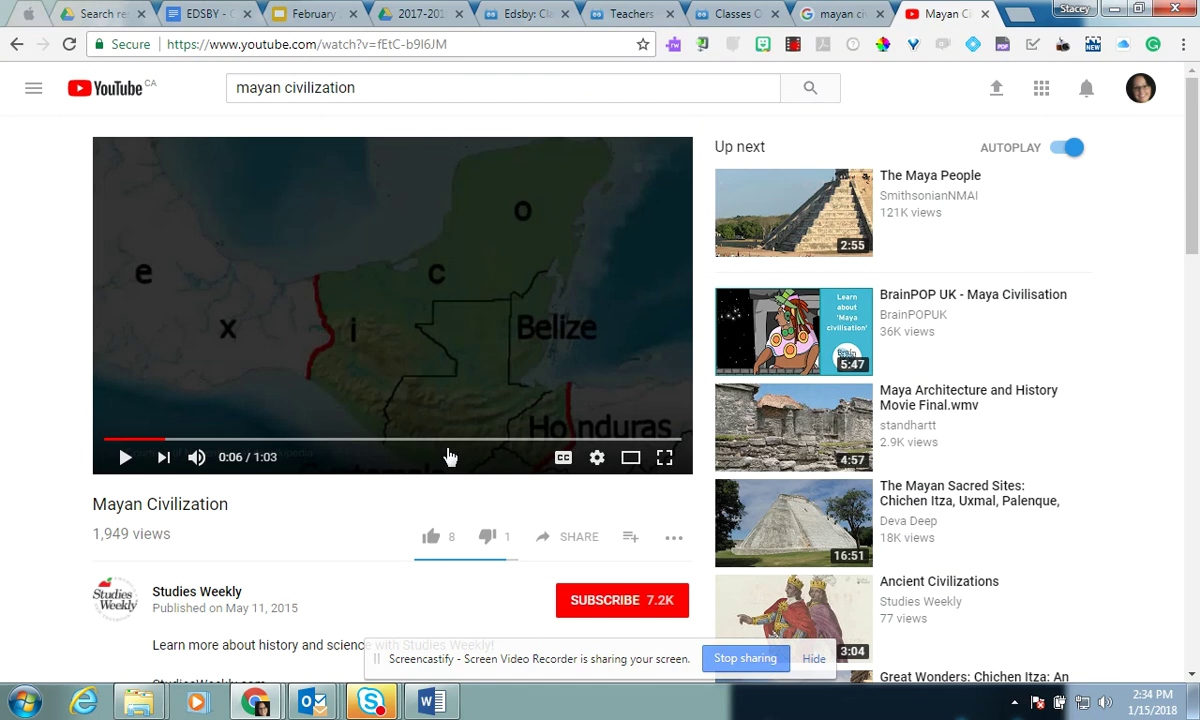
click(580, 540)
key(ctrl+c)
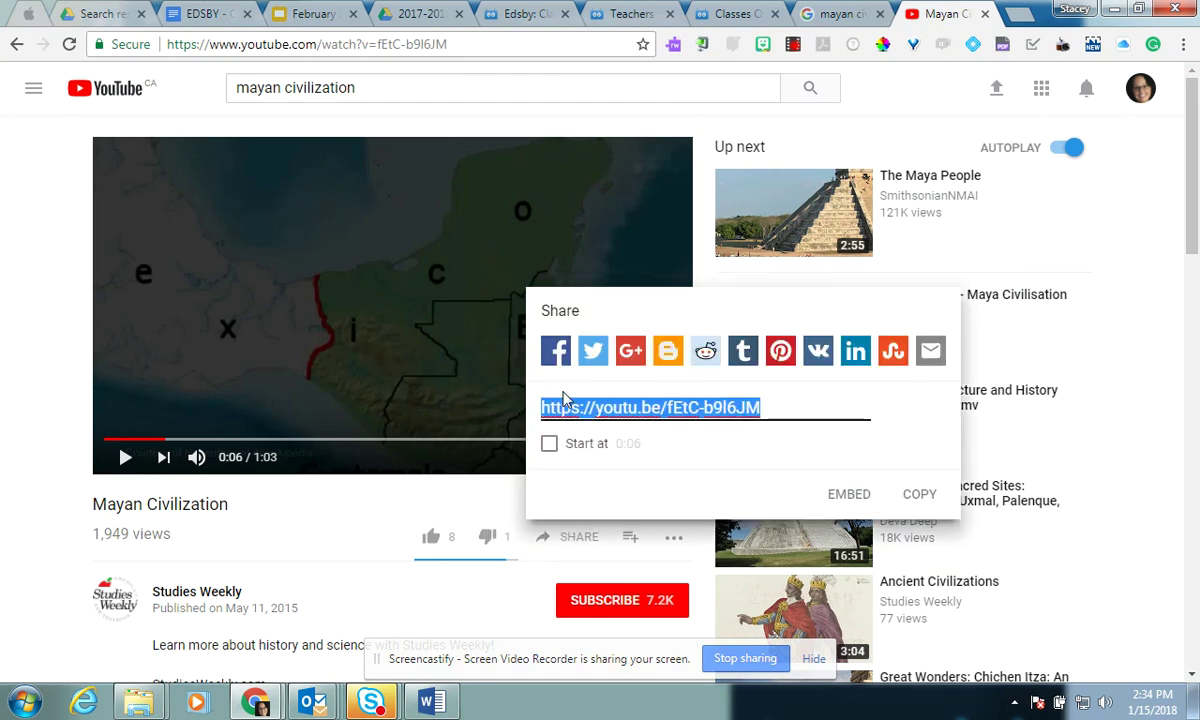
click(480, 16)
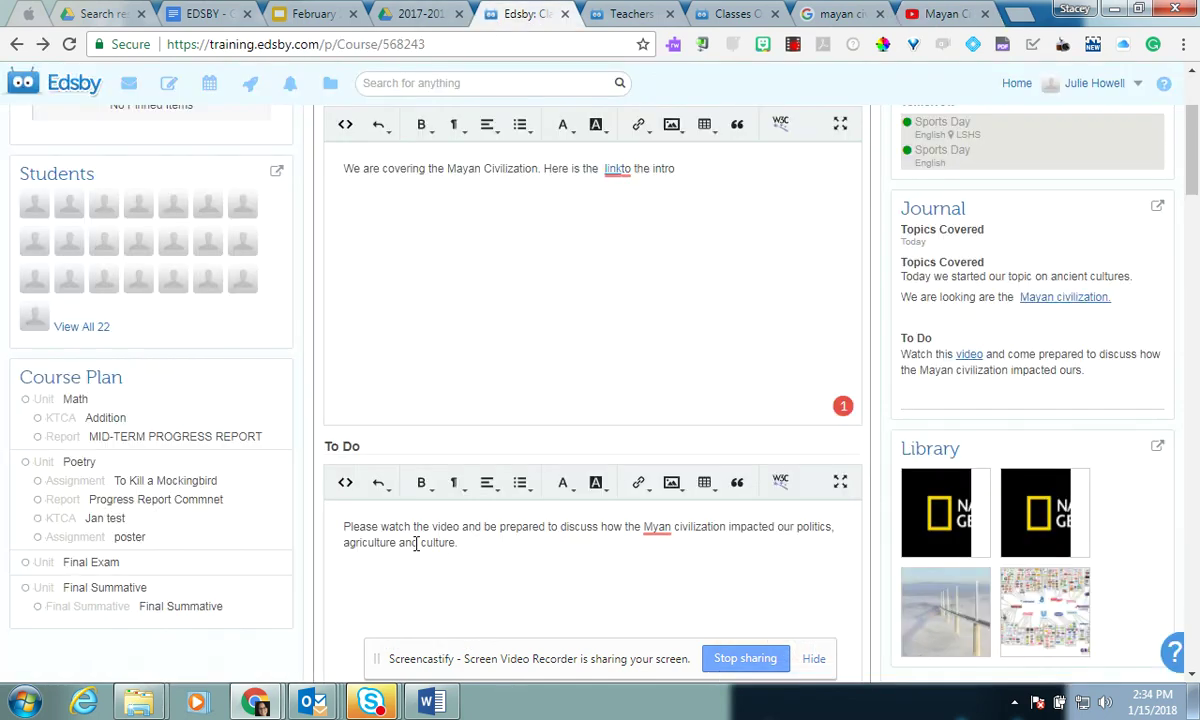
- Hyperlink the word "video" in the To Do text to the copied YouTube share link
double_click(445, 526)
click(642, 486)
click(620, 522)
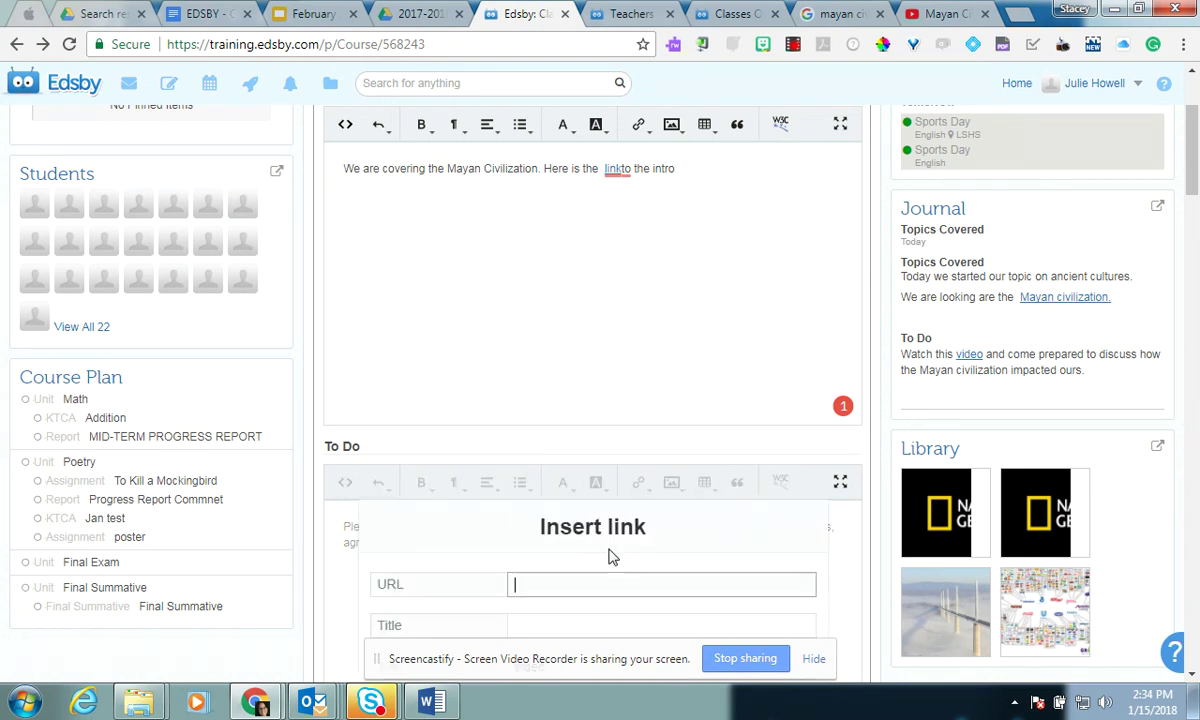
right_click(522, 582)
click(570, 391)
scroll(766, 478, down, 3)
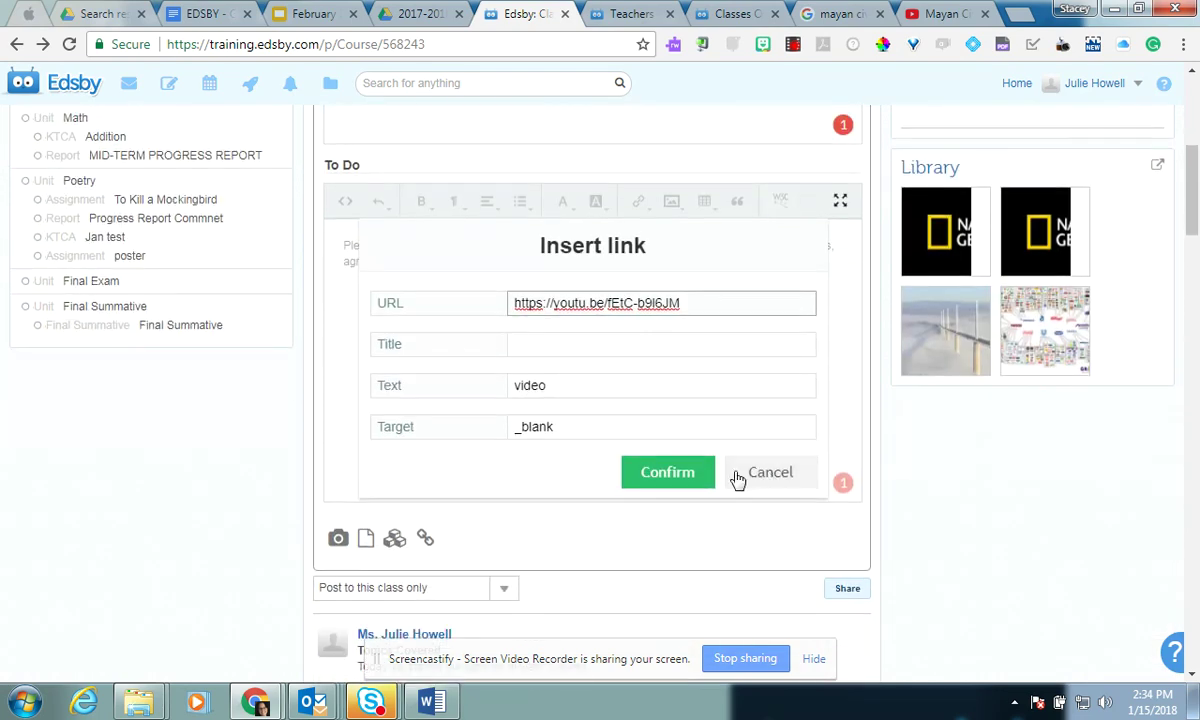
click(695, 482)
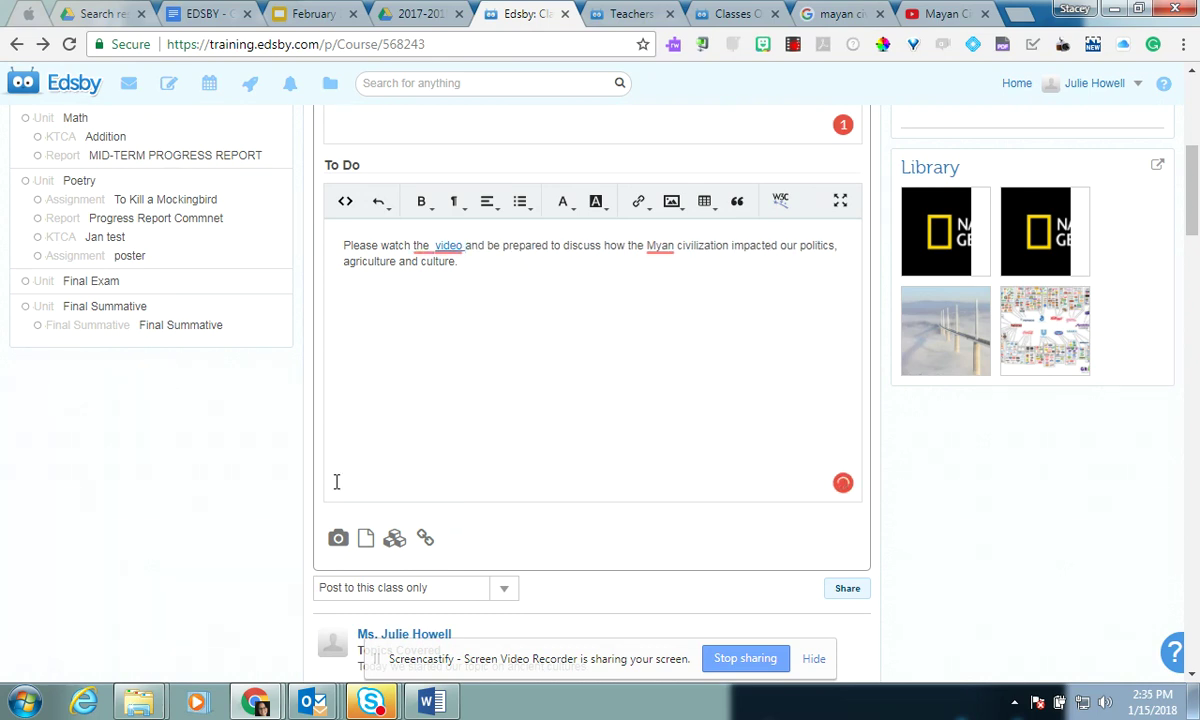
- Check which other classes can receive the post, review the journal entry and share it with this class only
click(504, 589)
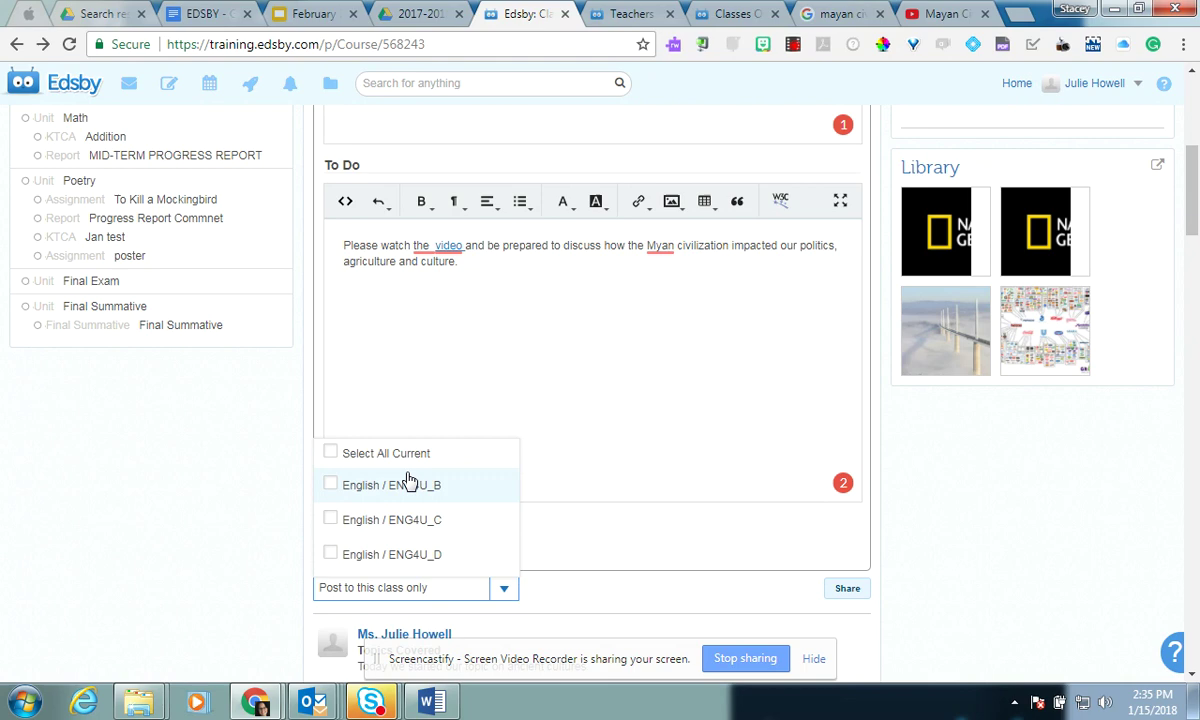
click(667, 463)
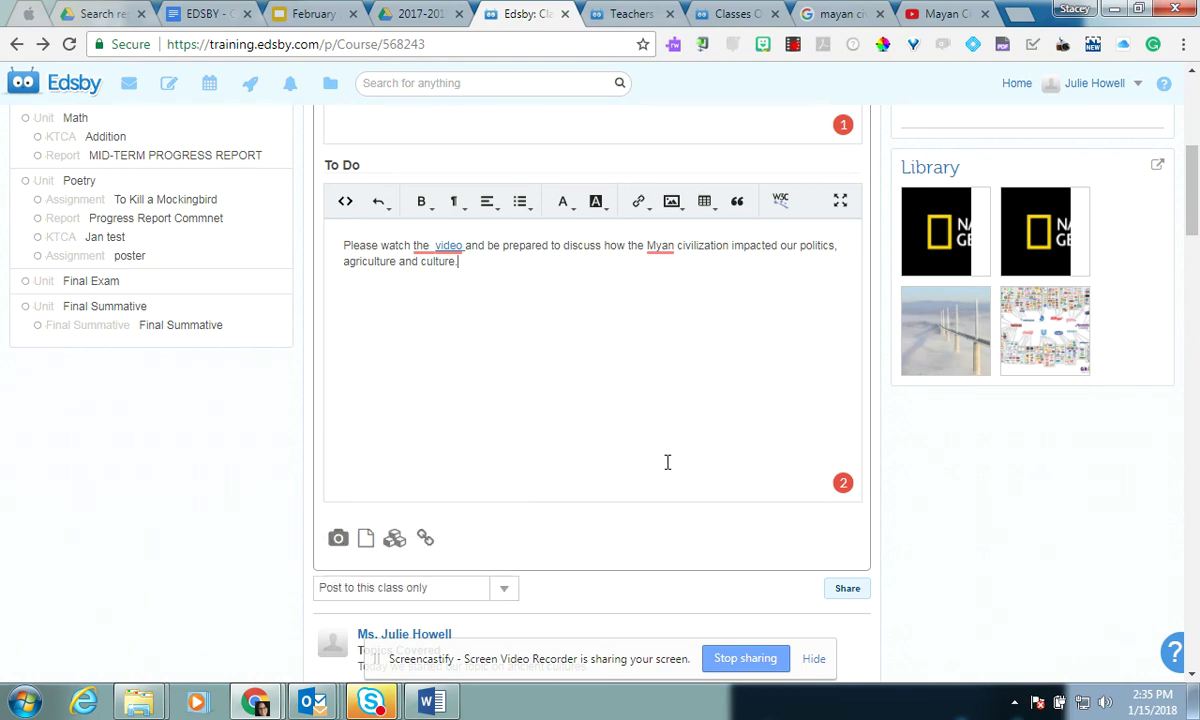
scroll(691, 463, up, 3)
scroll(522, 509, up, 2)
scroll(652, 357, up, 1)
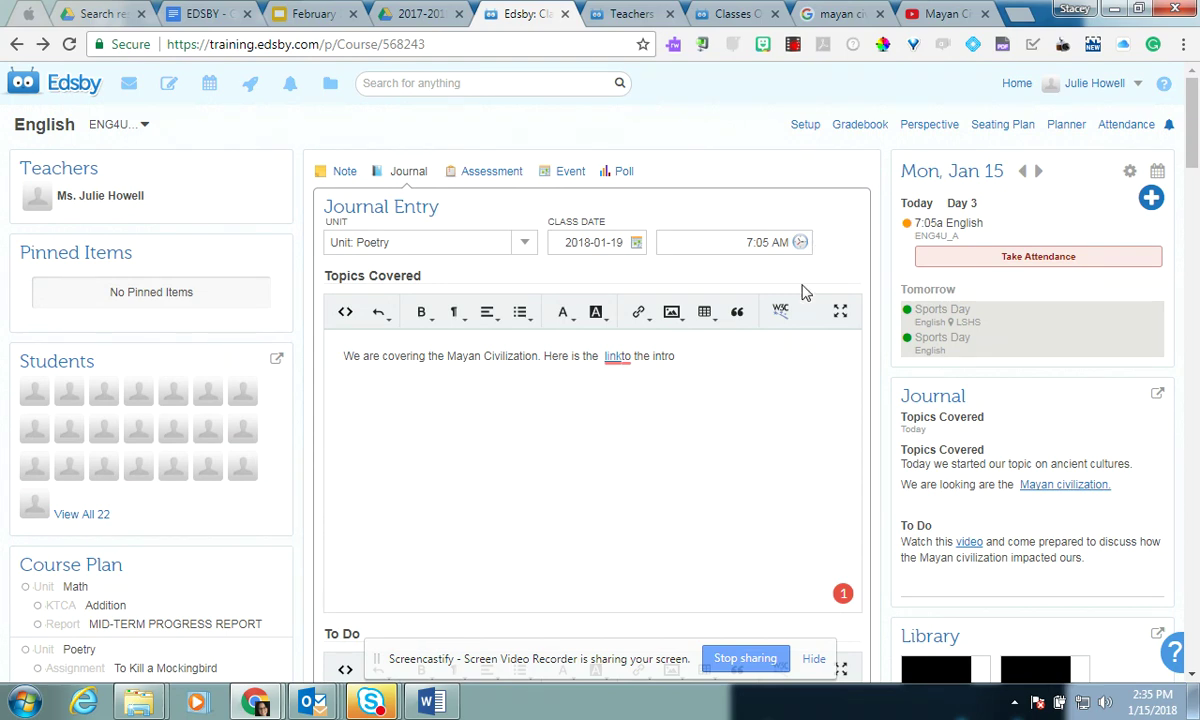
scroll(679, 450, down, 3)
scroll(700, 450, down, 3)
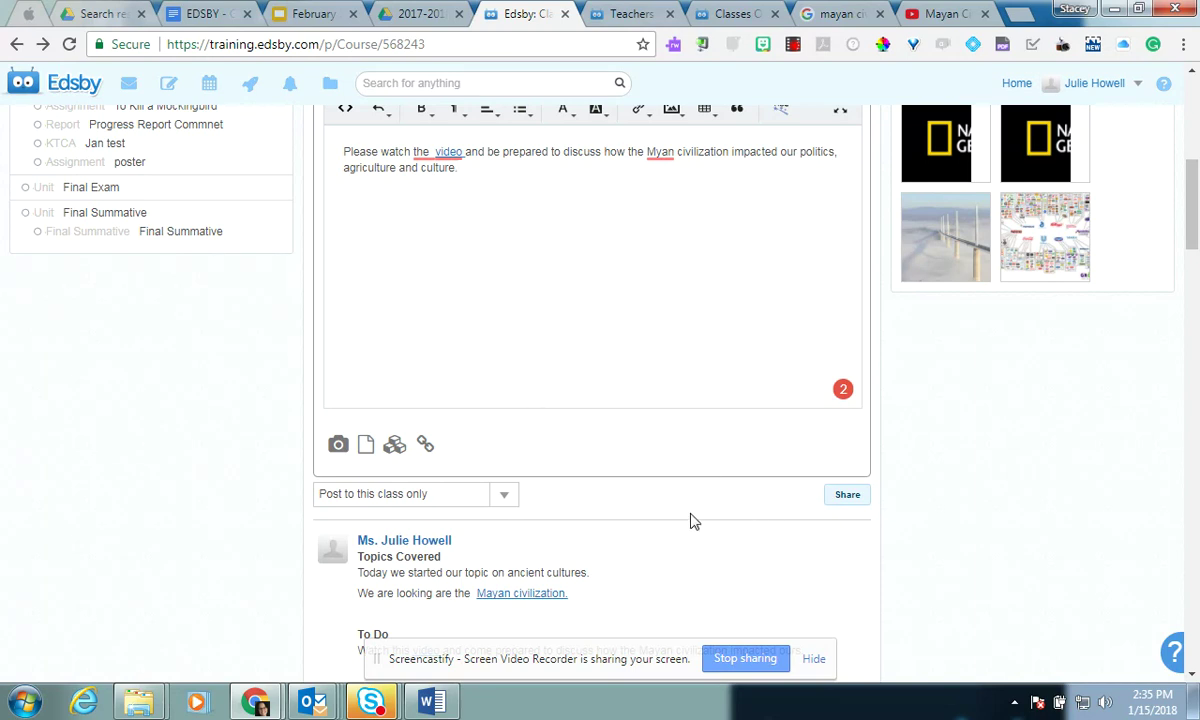
click(850, 499)
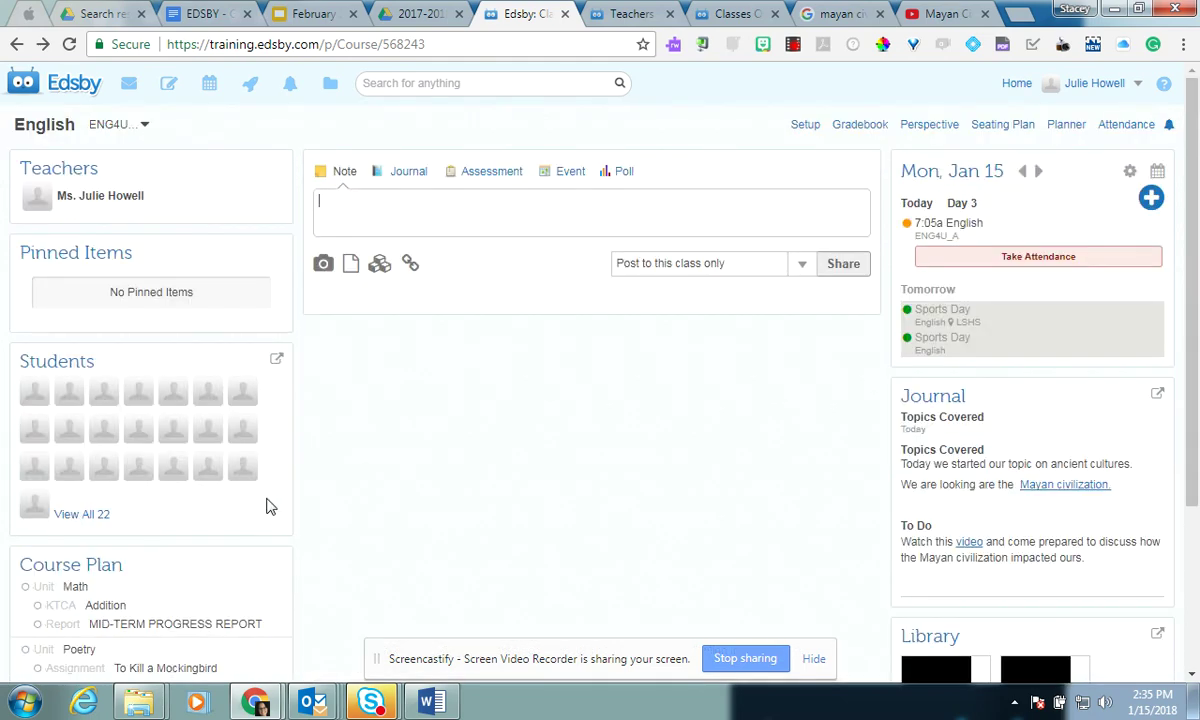